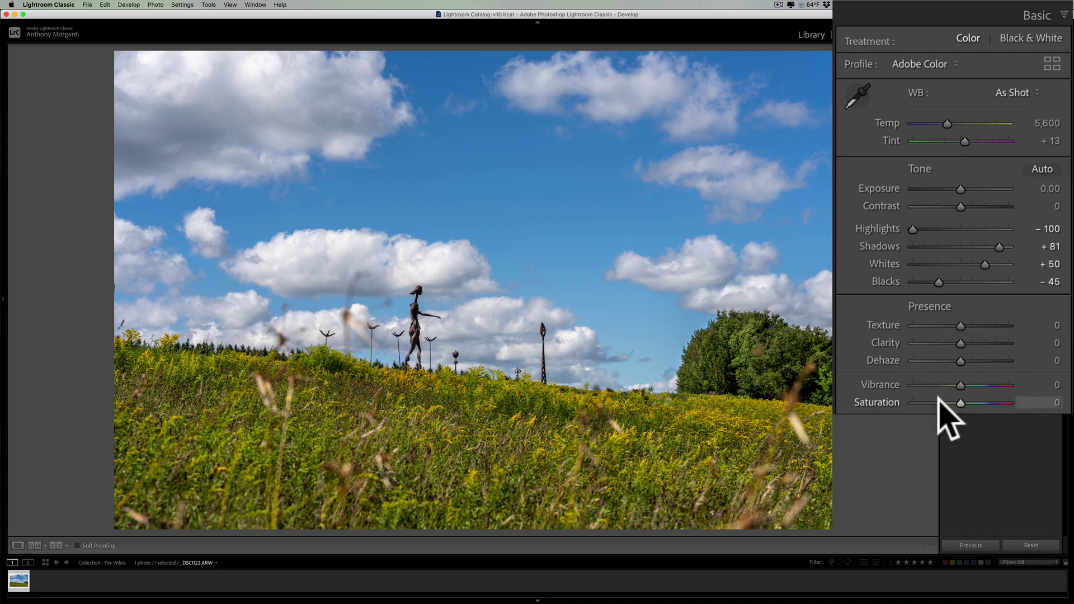
Step: Inspect the HSL/Color panel's saturation and hue values, then return to the Basic panel
{"action": "left_click", "coordinate": [1055, 308]}
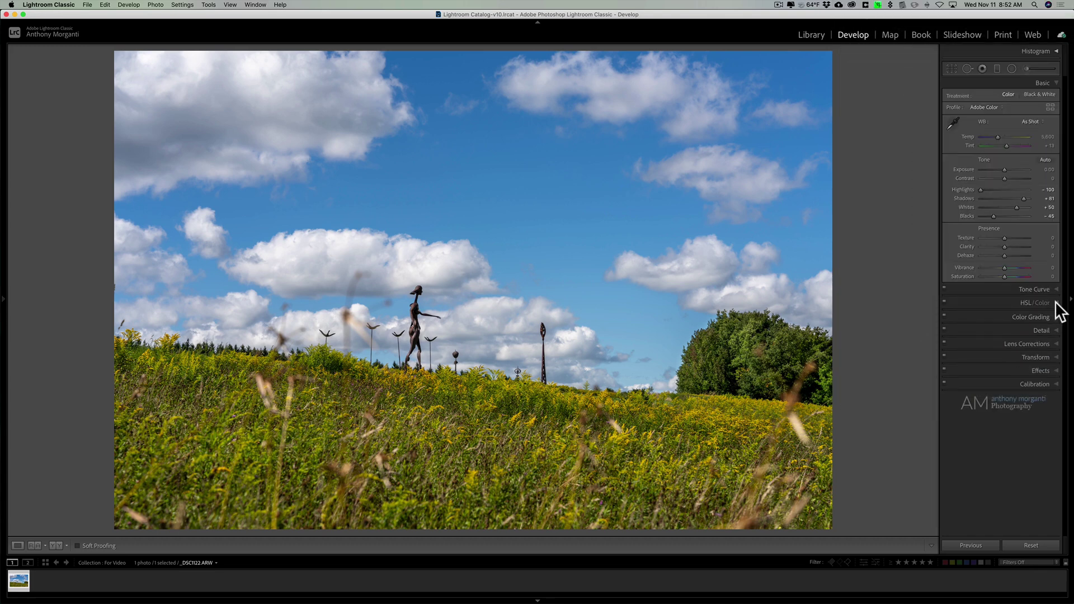
{"action": "left_click", "coordinate": [933, 96]}
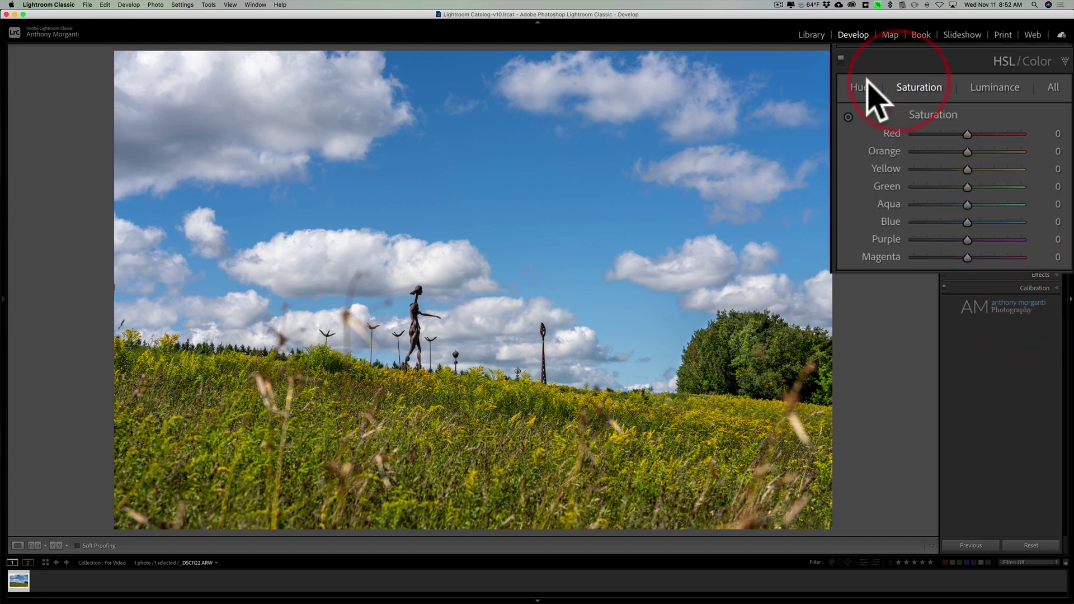
{"action": "left_click", "coordinate": [965, 120]}
{"action": "left_click", "coordinate": [1055, 108]}
{"action": "left_click", "coordinate": [1059, 85]}
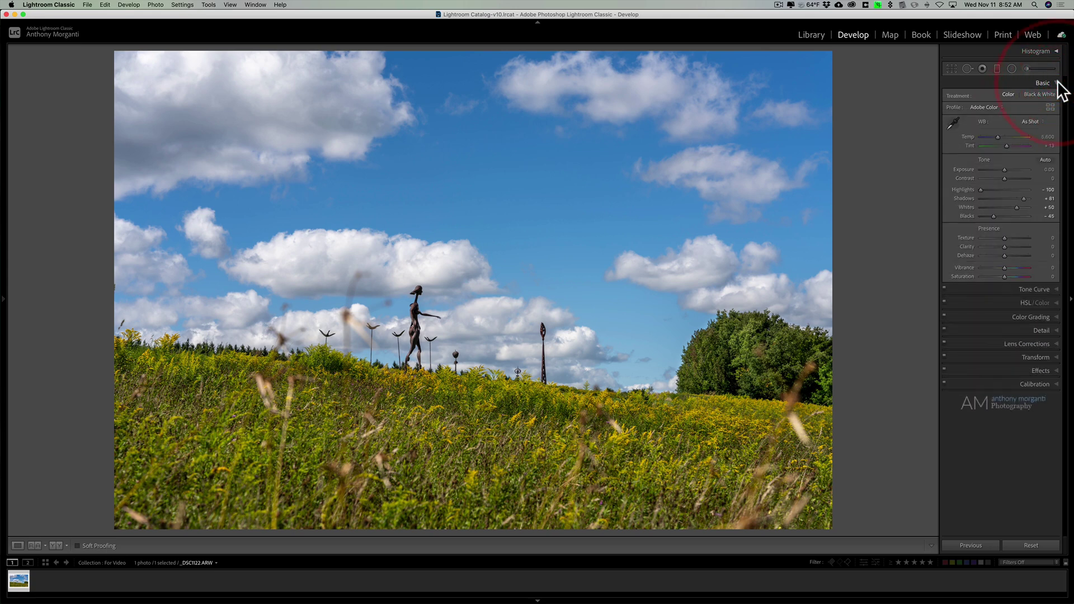
Step: Compare the photo before and after editing, then collapse the Basic panel
{"action": "key", "text": "backslash"}
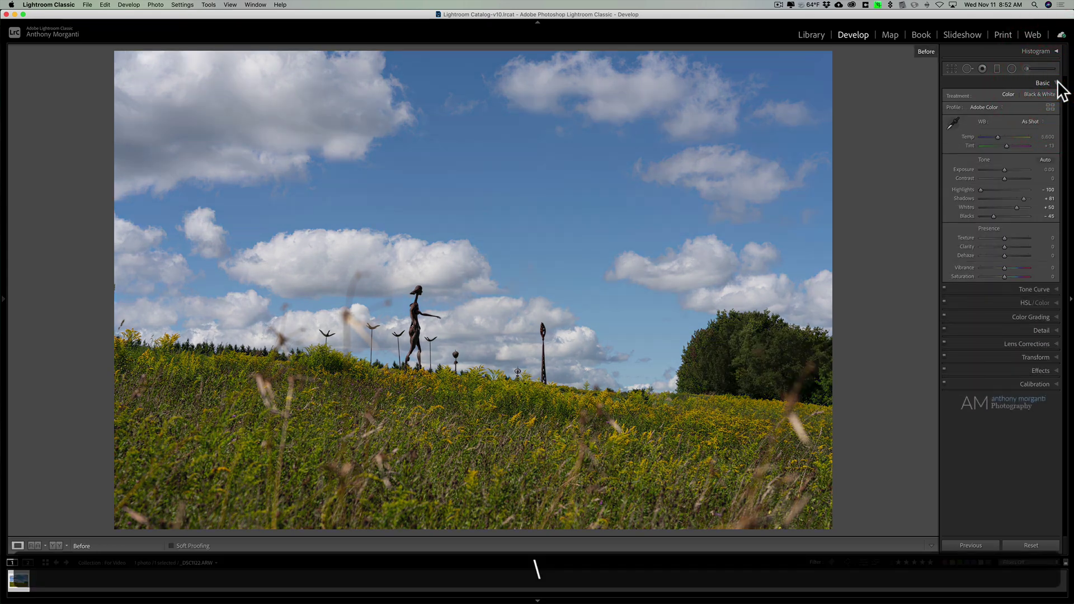
{"action": "key", "text": "backslash"}
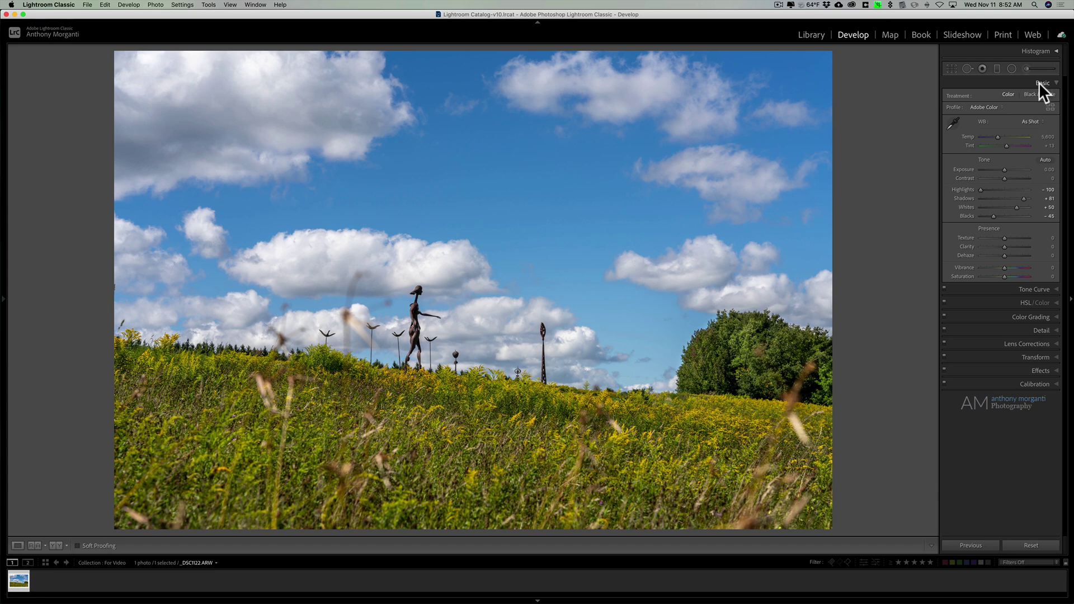
{"action": "left_click", "coordinate": [1041, 83]}
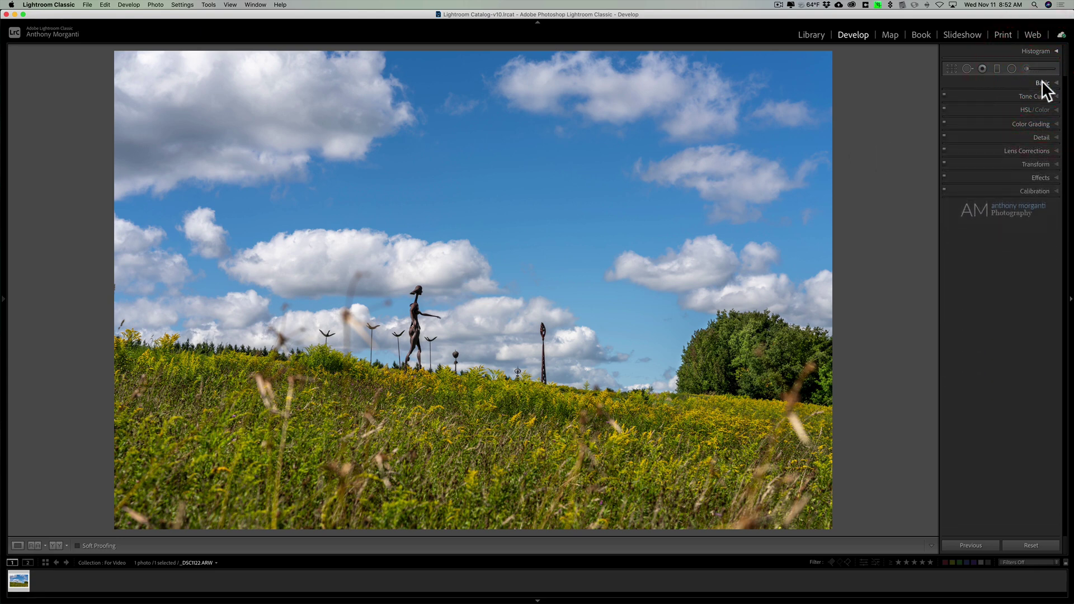
Step: Edit a copy with Lightroom adjustments in Color Efex Pro 4: TIFF, ProPhoto RGB, 16-bit, 360 resolution
{"action": "right_click", "coordinate": [440, 172]}
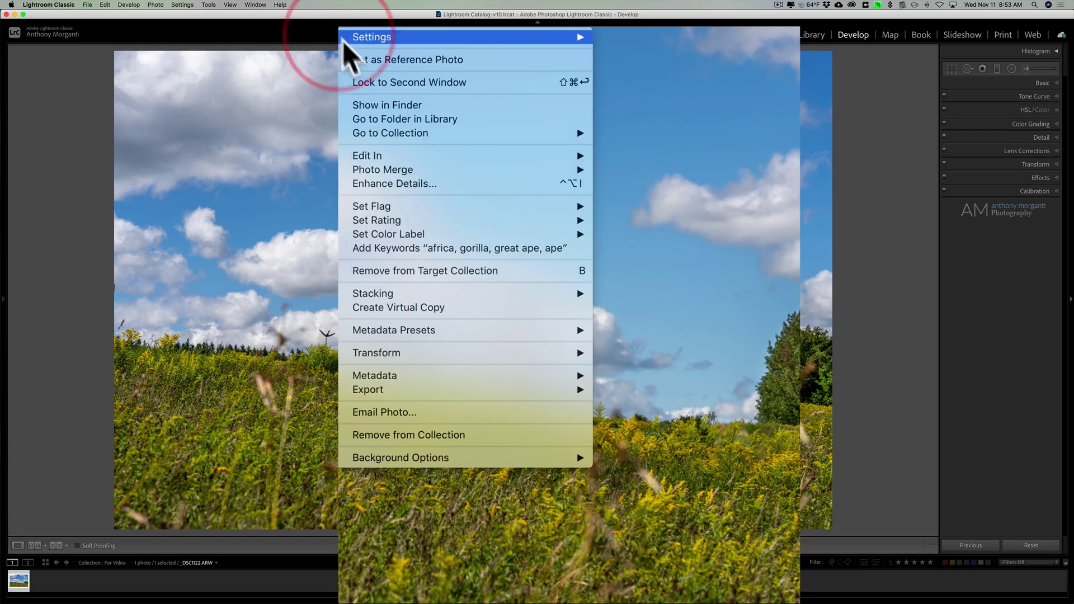
{"action": "mouse_move", "coordinate": [504, 161]}
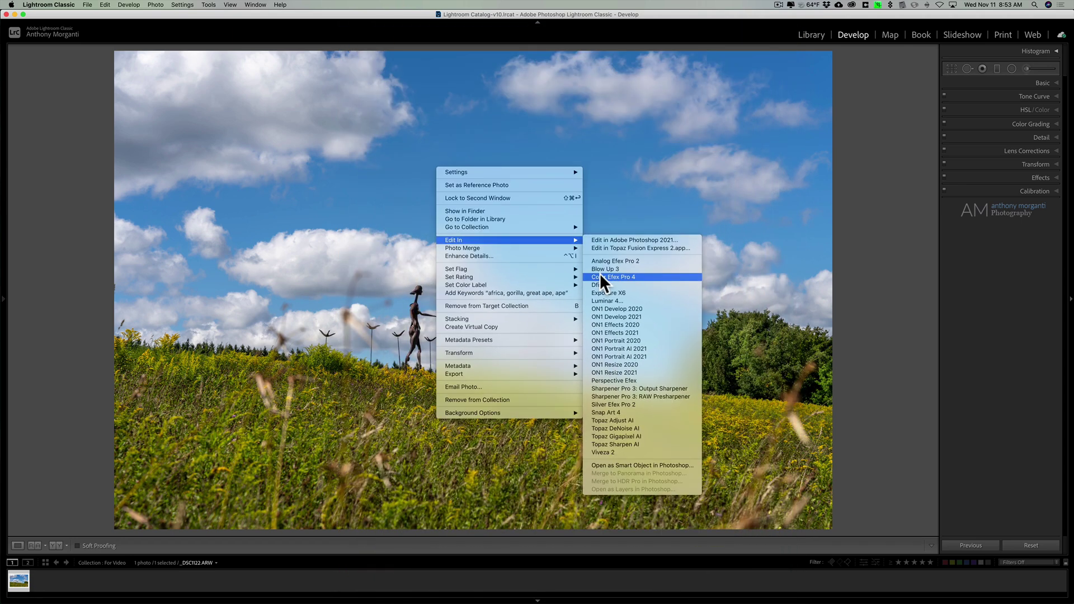
{"action": "left_click", "coordinate": [600, 276]}
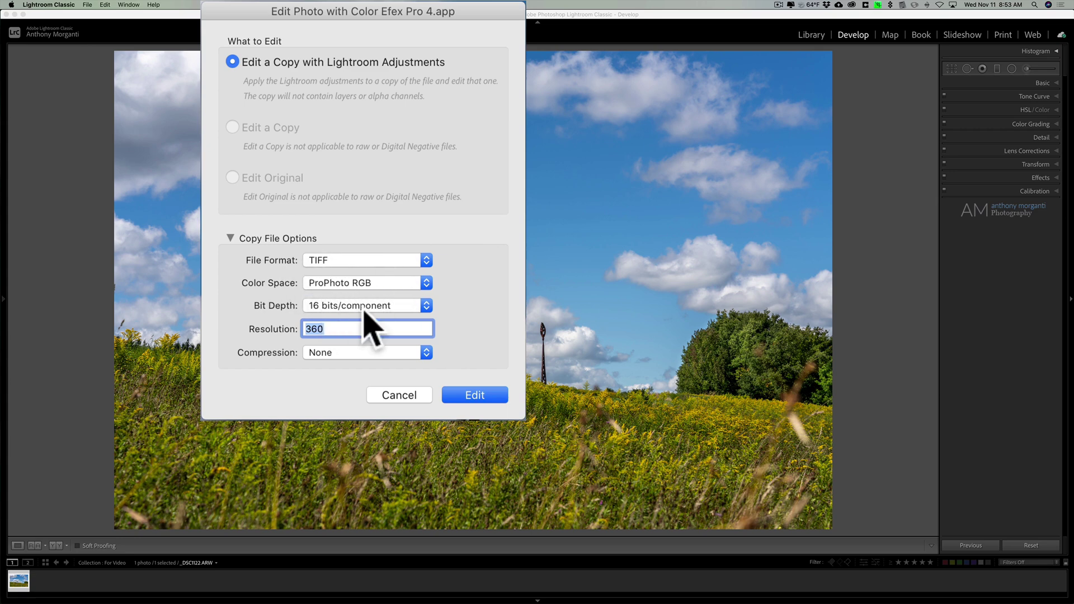
{"action": "left_click", "coordinate": [340, 329]}
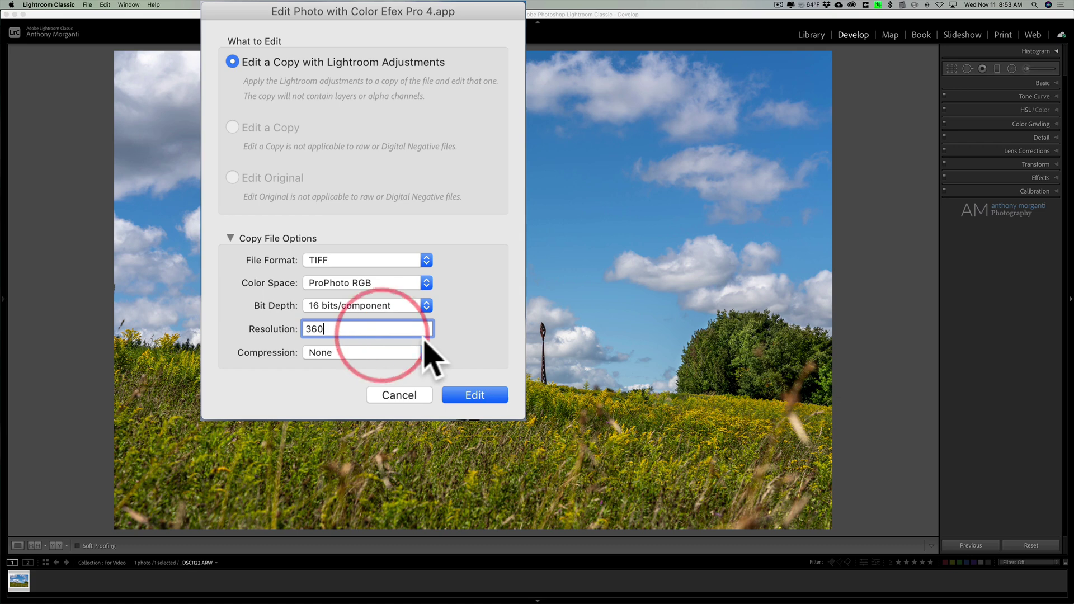
{"action": "left_click", "coordinate": [454, 330]}
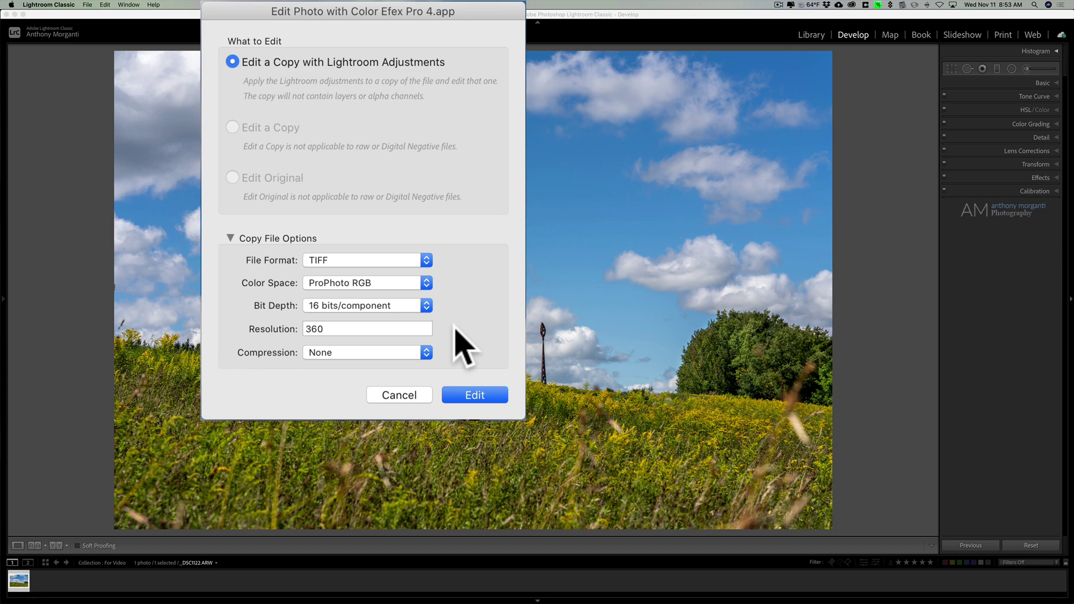
{"action": "left_click", "coordinate": [472, 397]}
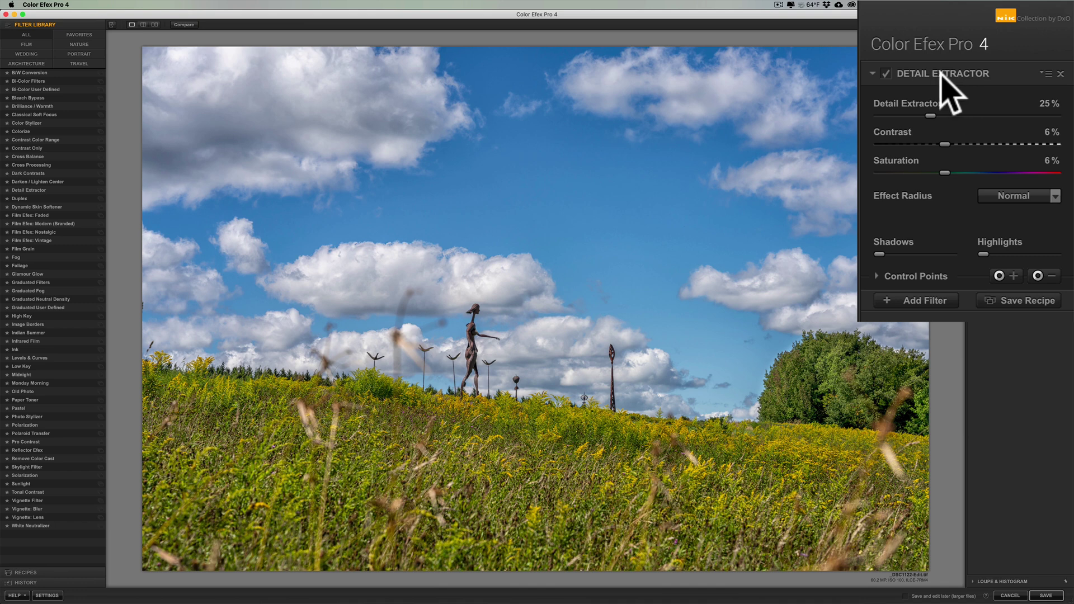
{"action": "left_click", "coordinate": [884, 71]}
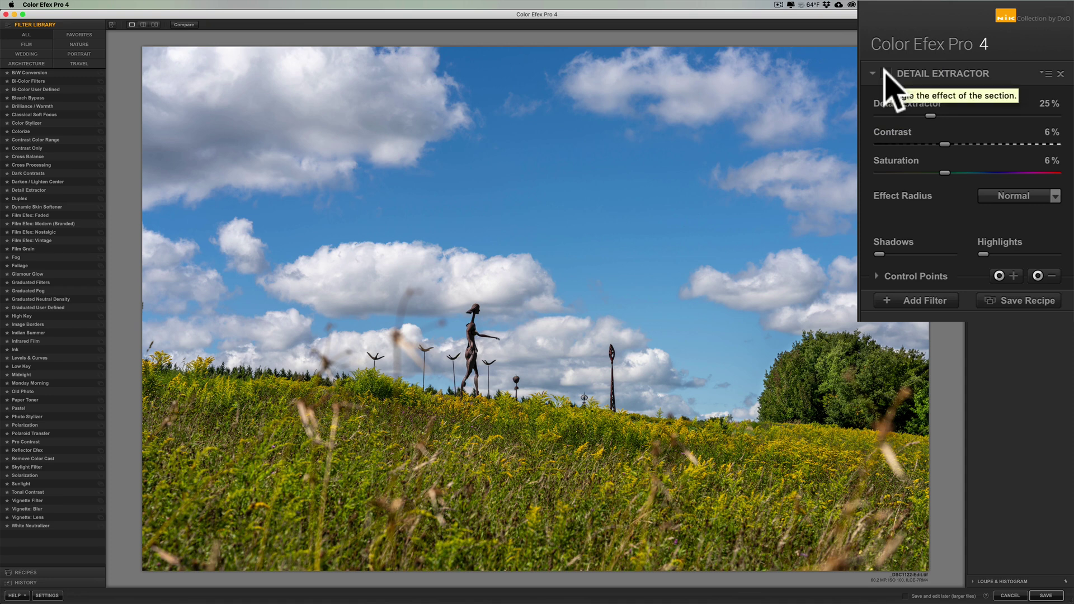
{"action": "left_click", "coordinate": [885, 71]}
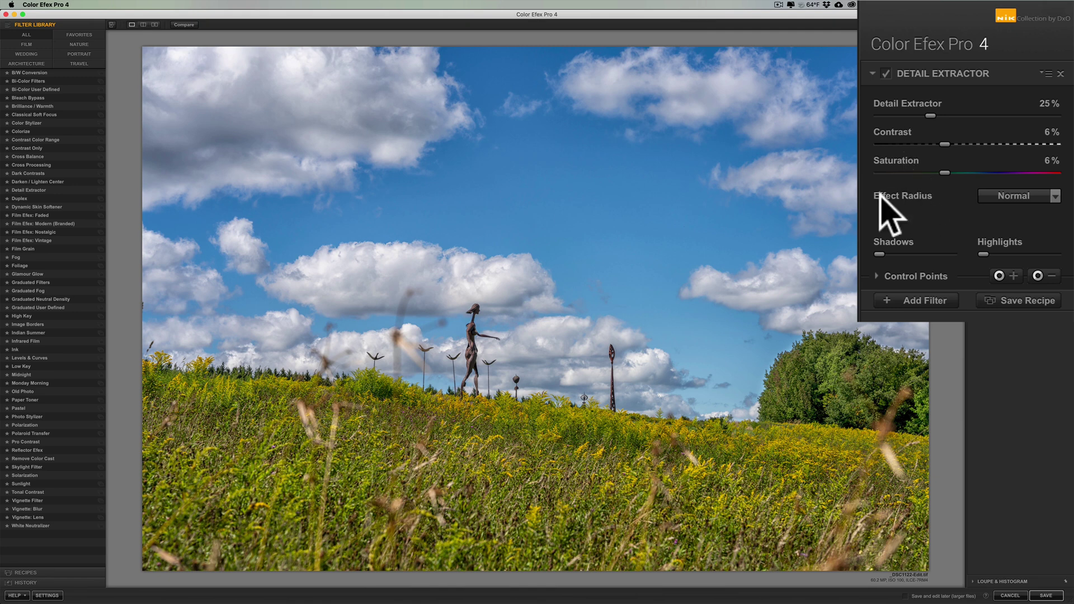
{"action": "left_click", "coordinate": [1006, 193]}
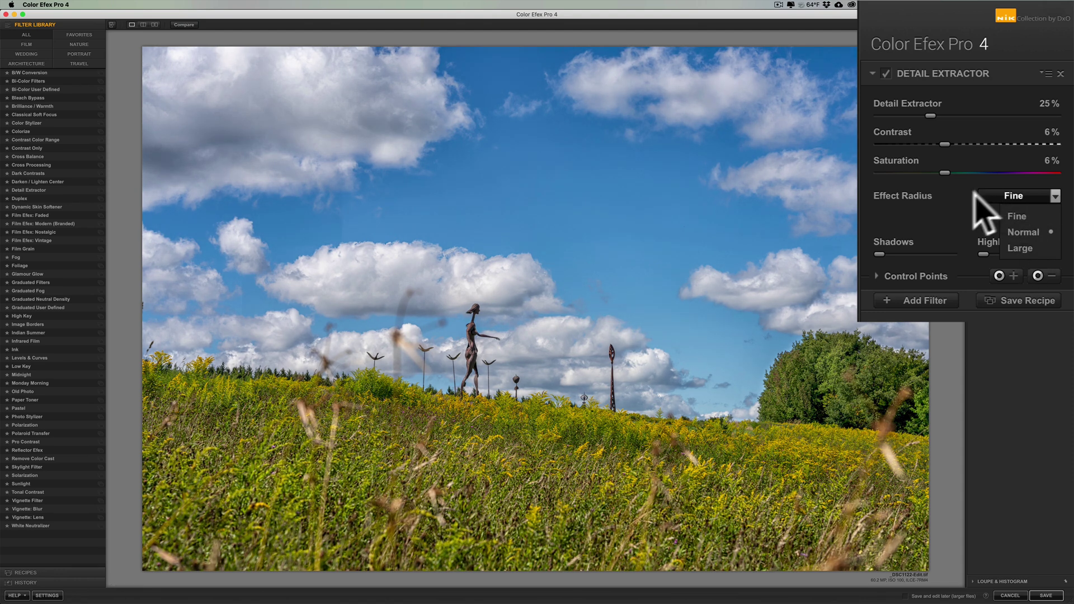
{"action": "left_click", "coordinate": [962, 218]}
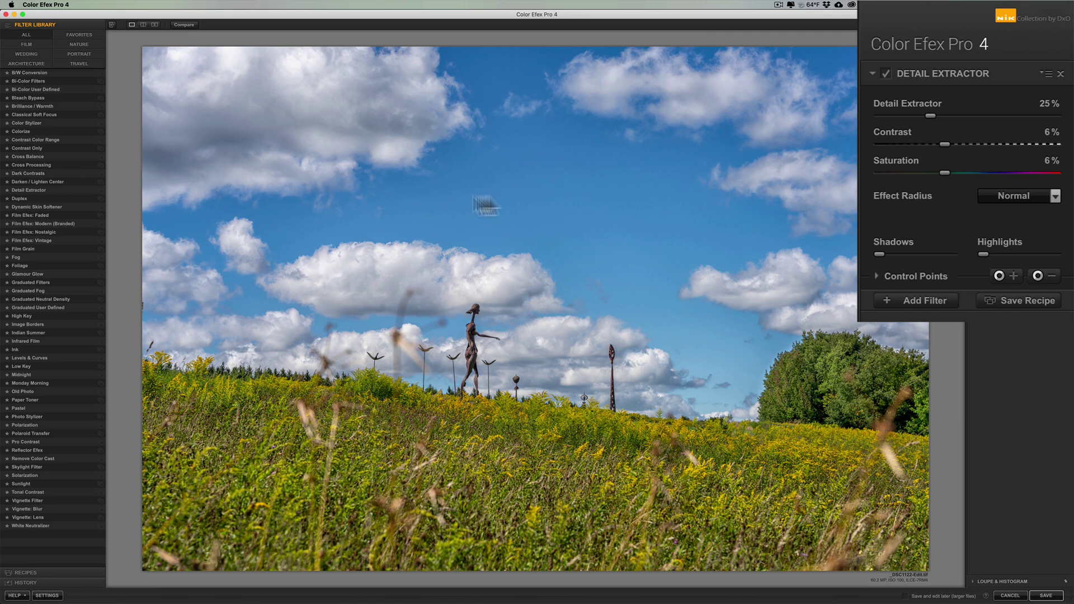
Step: Add a Foliage filter from the Filter Library above Detail Extractor and toggle it to compare
{"action": "left_click", "coordinate": [909, 299]}
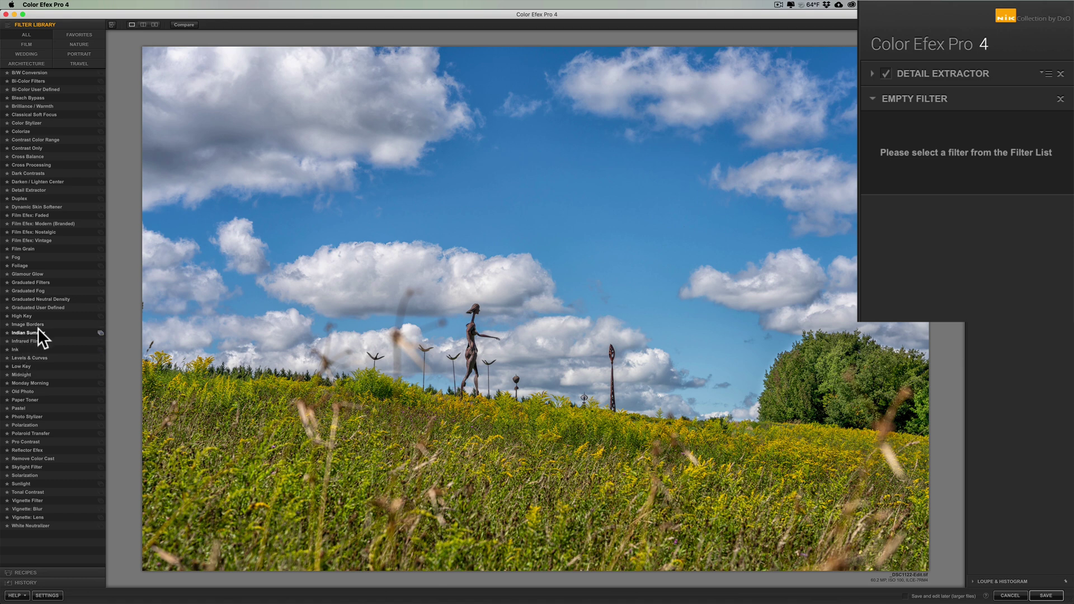
{"action": "left_click", "coordinate": [20, 265]}
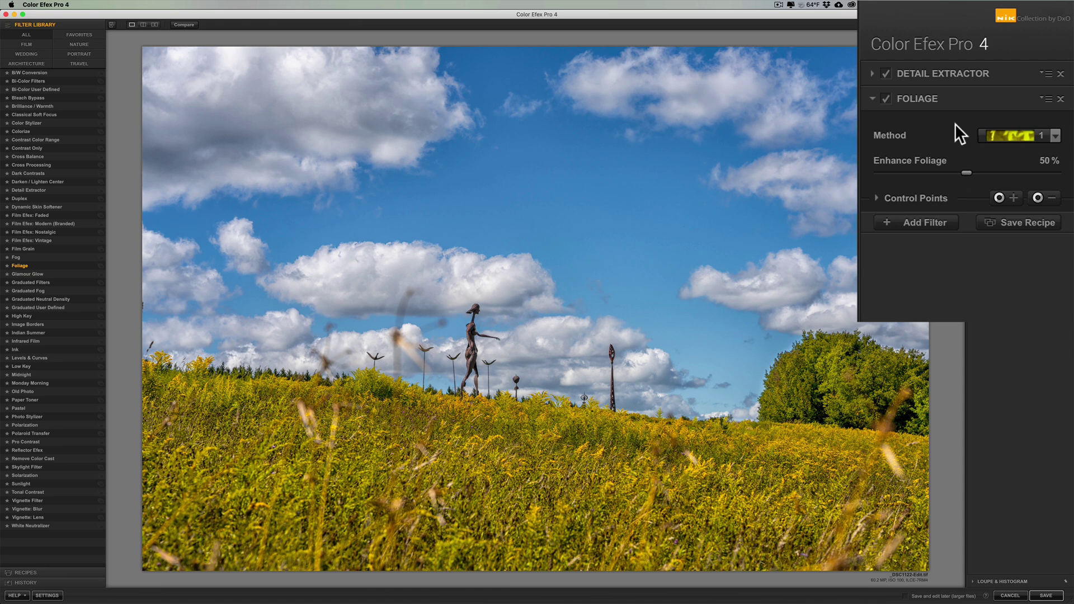
{"action": "left_click", "coordinate": [885, 97]}
{"action": "left_click", "coordinate": [886, 96]}
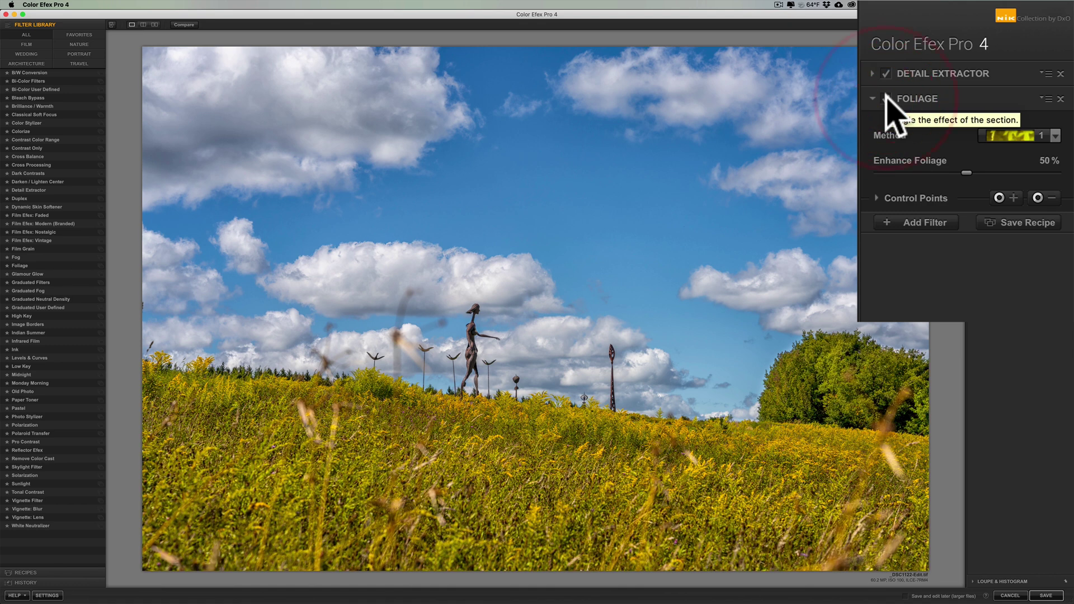
{"action": "left_click", "coordinate": [886, 96]}
{"action": "left_click", "coordinate": [886, 96]}
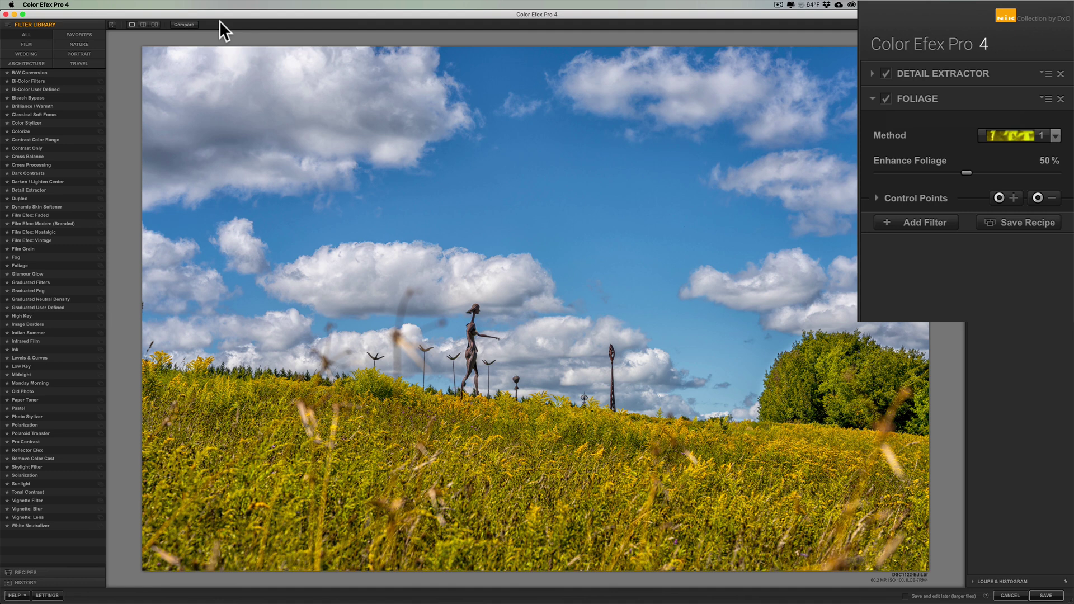
Step: Compare original and filtered image, including a split before/after preview
{"action": "left_click", "coordinate": [183, 25]}
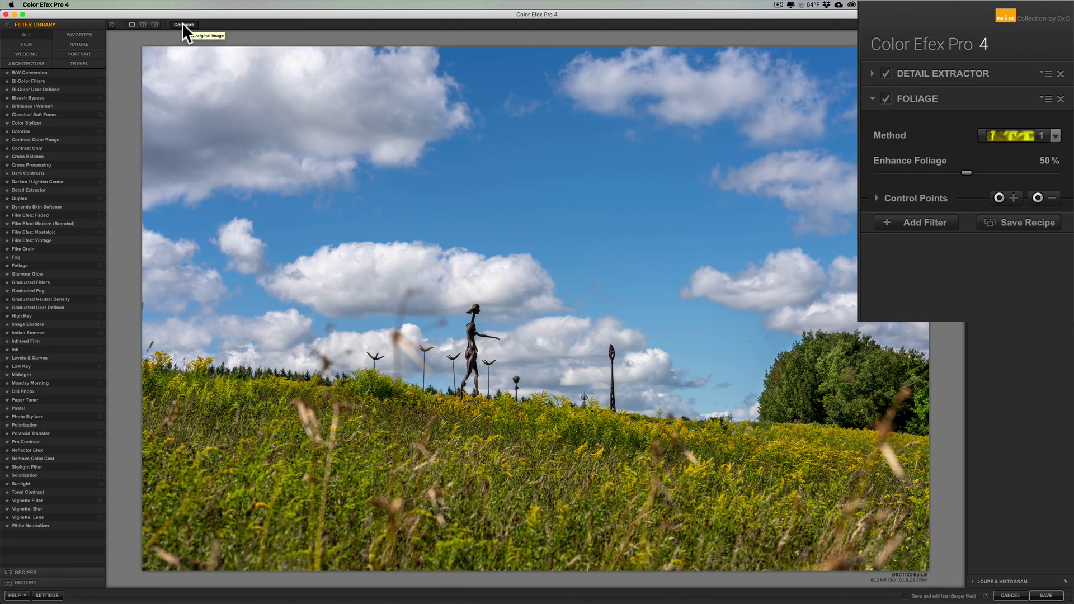
{"action": "left_click", "coordinate": [183, 25]}
{"action": "left_click", "coordinate": [183, 24]}
{"action": "left_click", "coordinate": [182, 24]}
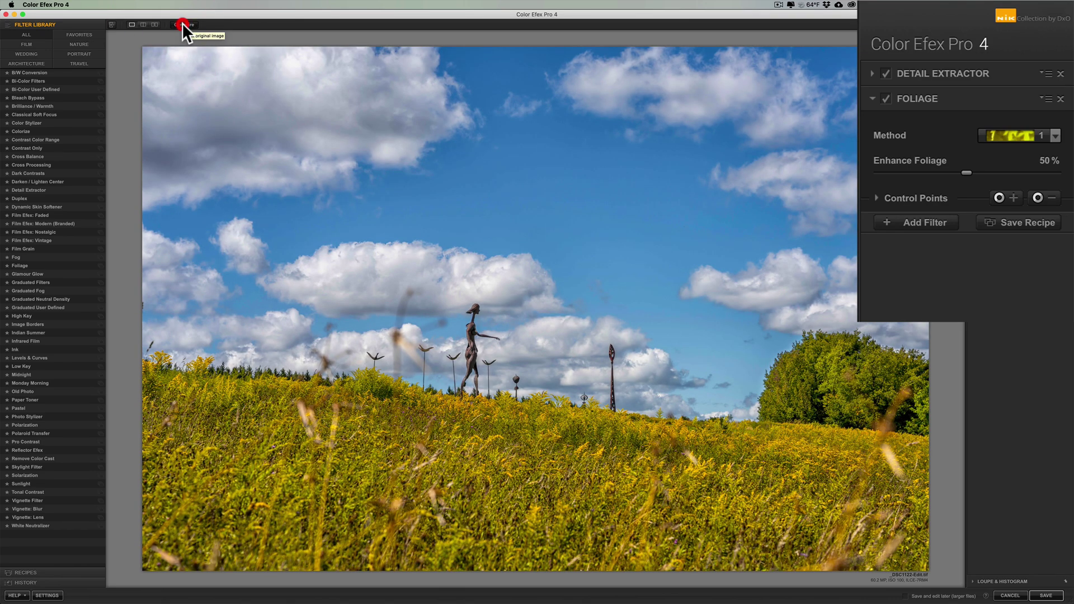
{"action": "left_click", "coordinate": [143, 25]}
{"action": "left_click_drag", "start_coordinate": [537, 302], "coordinate": [616, 266]}
{"action": "left_click", "coordinate": [130, 25]}
Step: Toggle the Foliage filter on and off repeatedly to judge its effect
{"action": "left_click", "coordinate": [887, 99]}
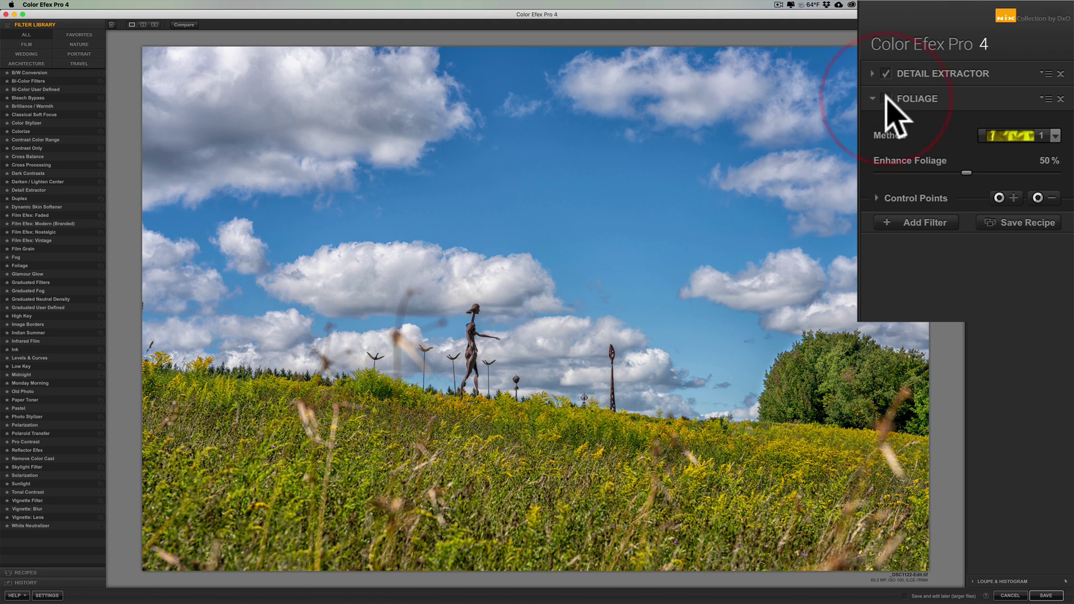
{"action": "left_click", "coordinate": [887, 100]}
{"action": "left_click", "coordinate": [887, 100]}
{"action": "left_click", "coordinate": [886, 100]}
{"action": "left_click", "coordinate": [887, 100]}
{"action": "left_click", "coordinate": [886, 99]}
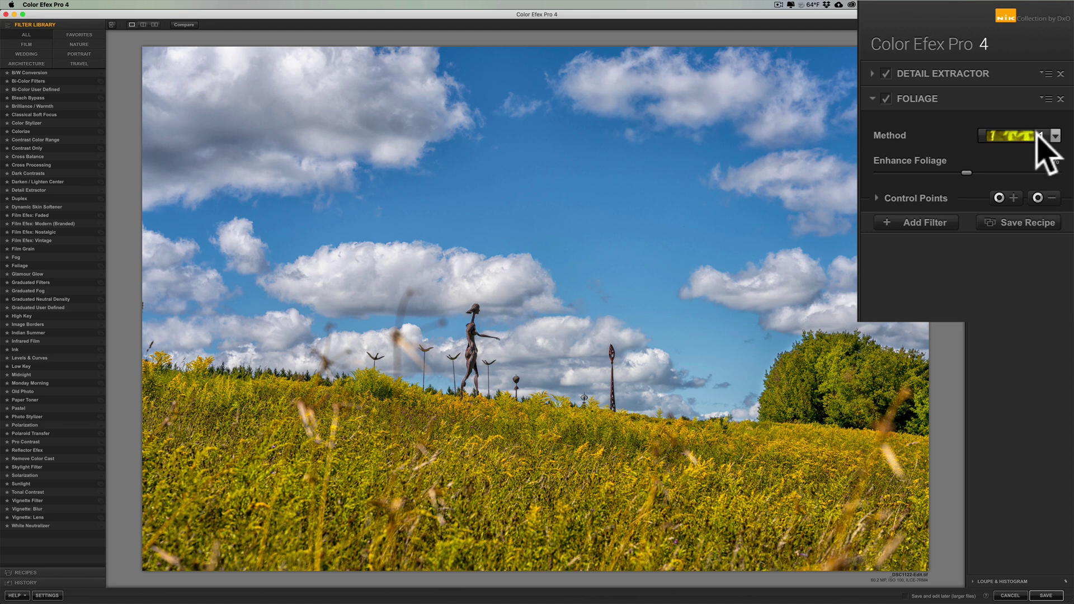
Step: Switch Foliage to Method 3 and set Enhance Foliage to about 18%
{"action": "left_click", "coordinate": [1055, 136]}
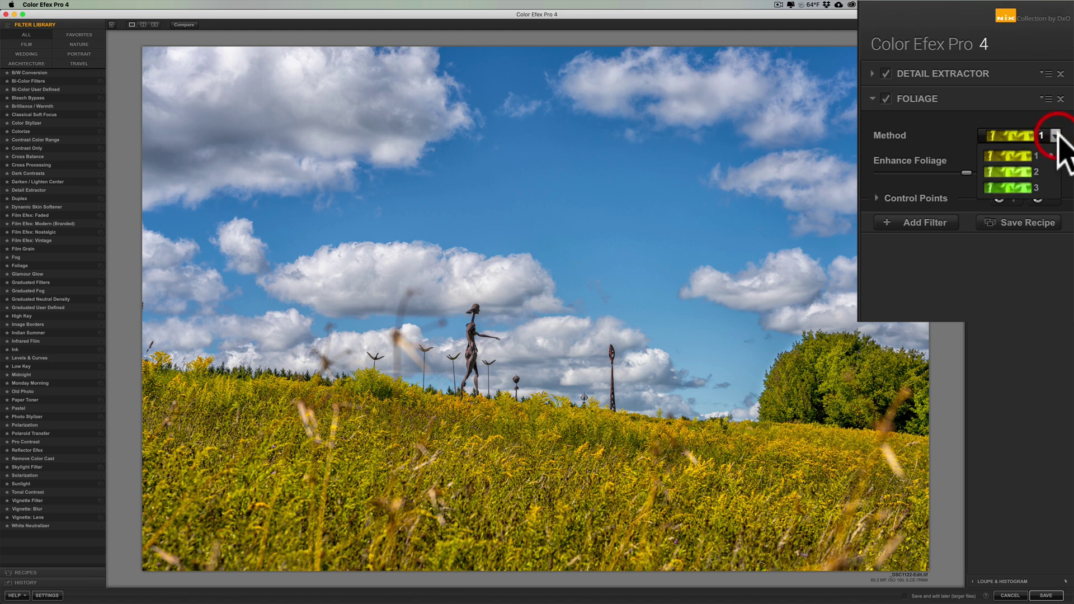
{"action": "left_click", "coordinate": [1023, 189]}
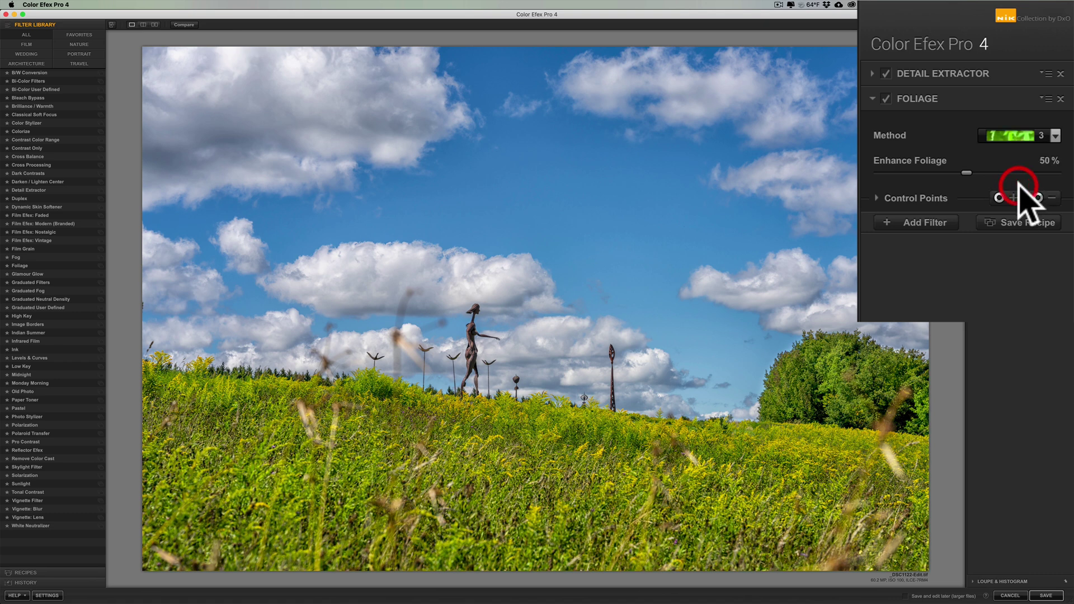
{"action": "left_click_drag", "start_coordinate": [959, 169], "coordinate": [907, 170]}
{"action": "left_click", "coordinate": [886, 99]}
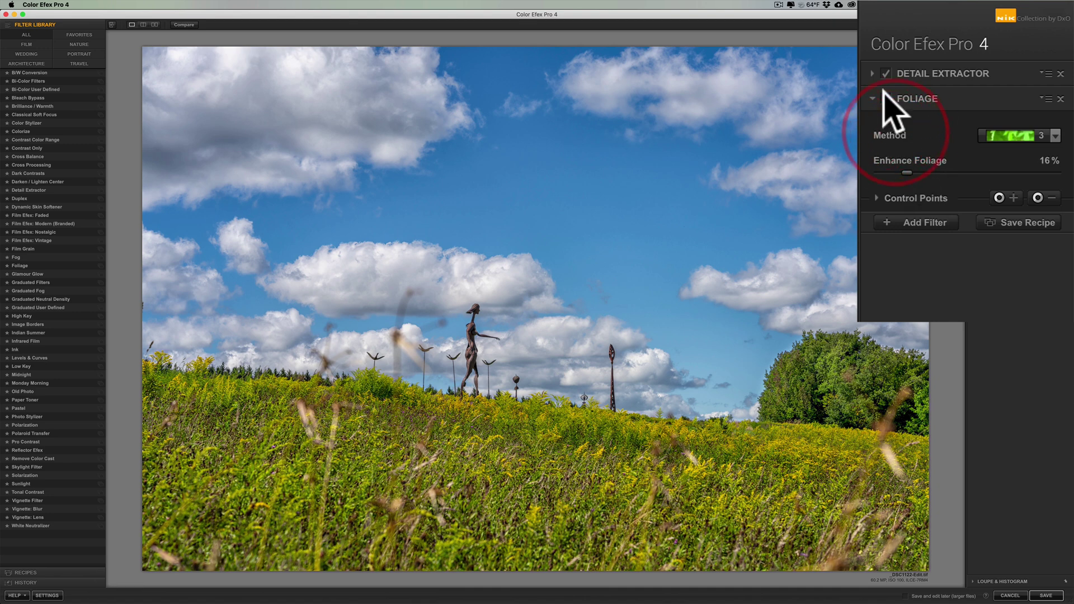
{"action": "left_click", "coordinate": [885, 99]}
{"action": "left_click", "coordinate": [886, 99]}
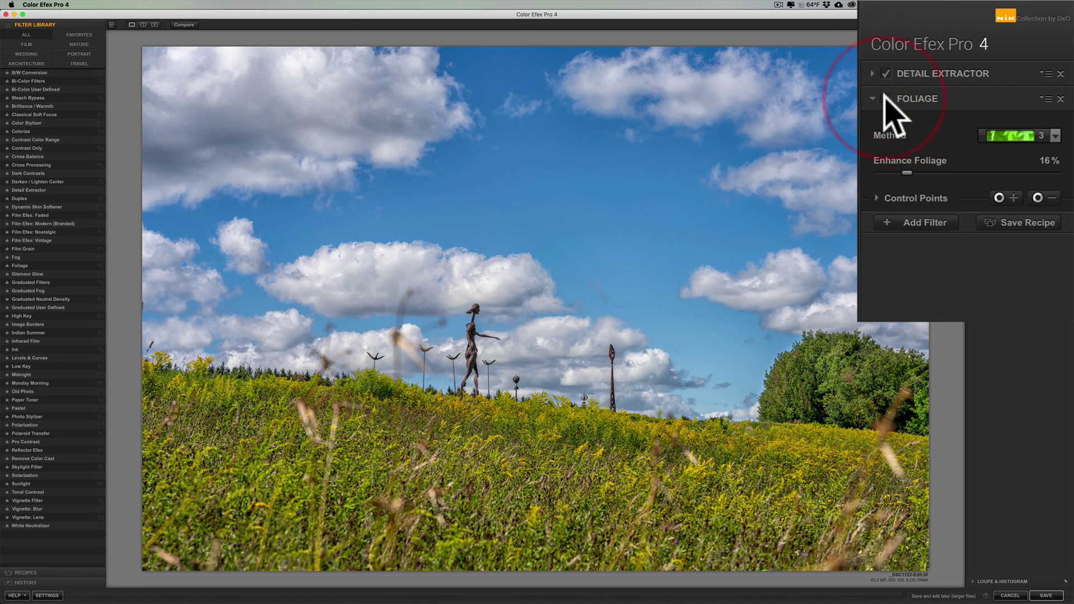
{"action": "left_click", "coordinate": [886, 99]}
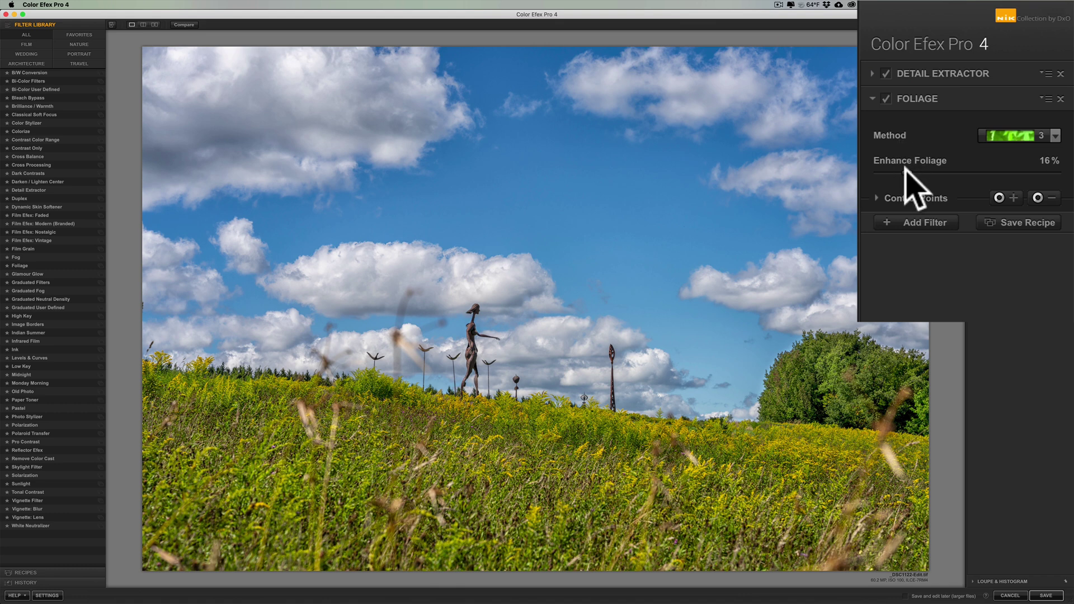
{"action": "left_click_drag", "start_coordinate": [907, 172], "coordinate": [910, 172]}
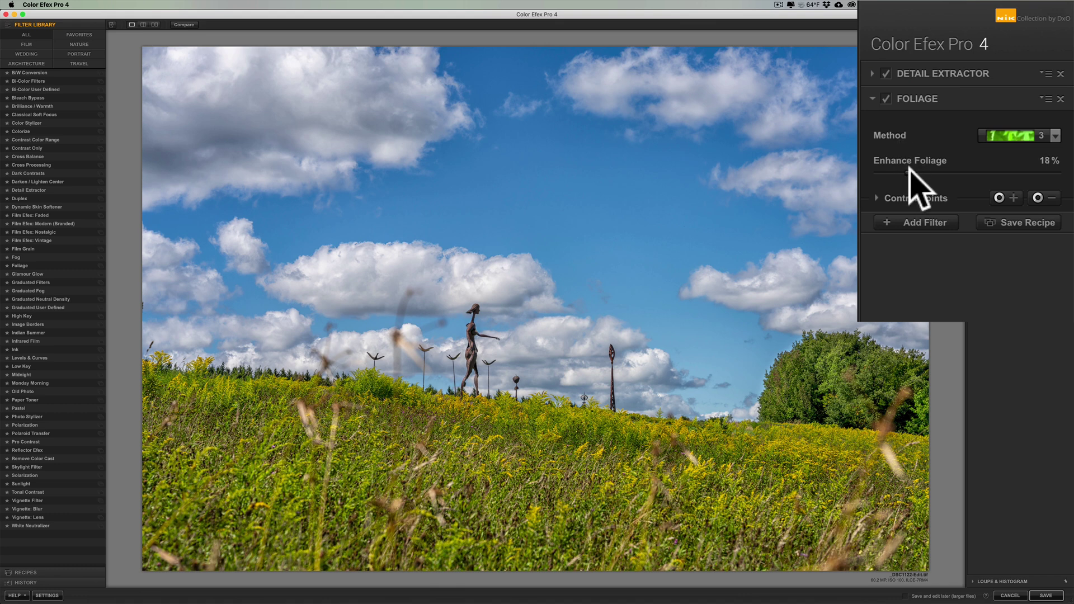
{"action": "left_click", "coordinate": [886, 100]}
{"action": "left_click", "coordinate": [886, 99]}
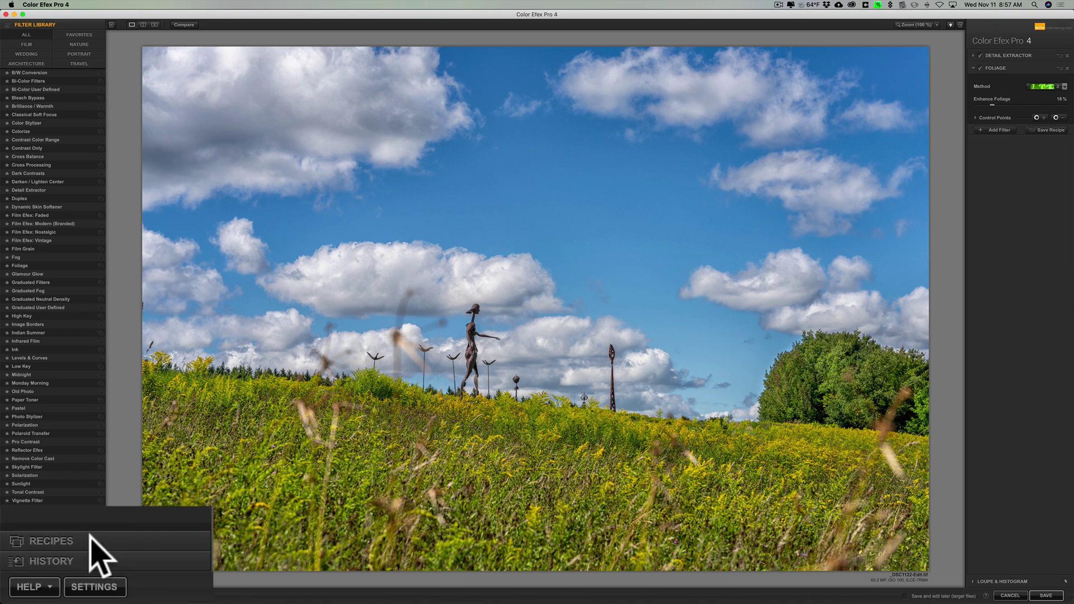
Step: Open the Recipes library and scroll through the preset thumbnails
{"action": "left_click", "coordinate": [90, 539]}
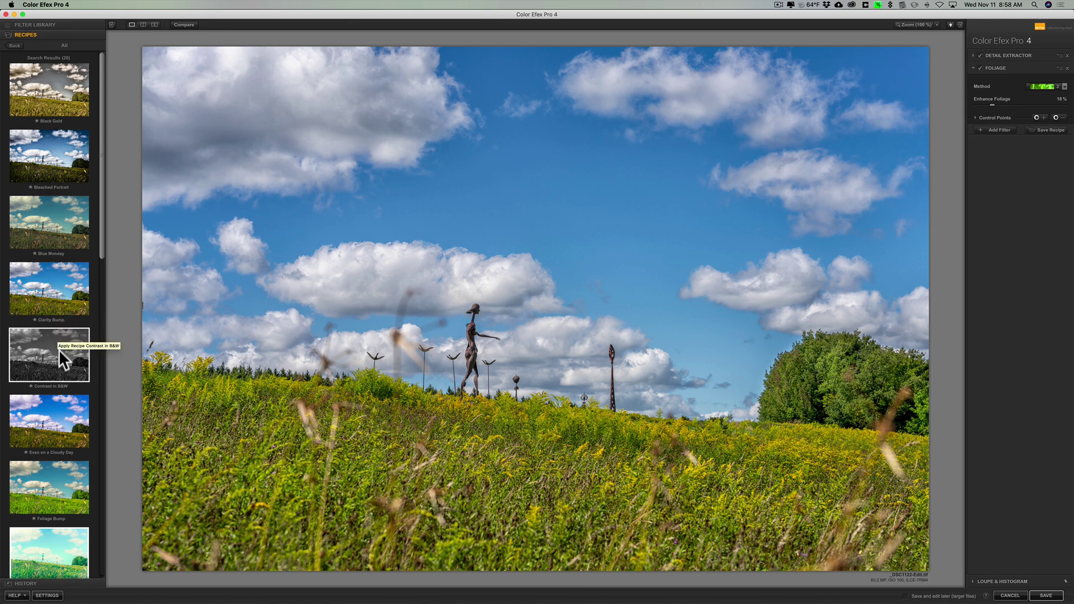
{"action": "scroll", "coordinate": [59, 373], "scroll_direction": "down", "scroll_amount": 5}
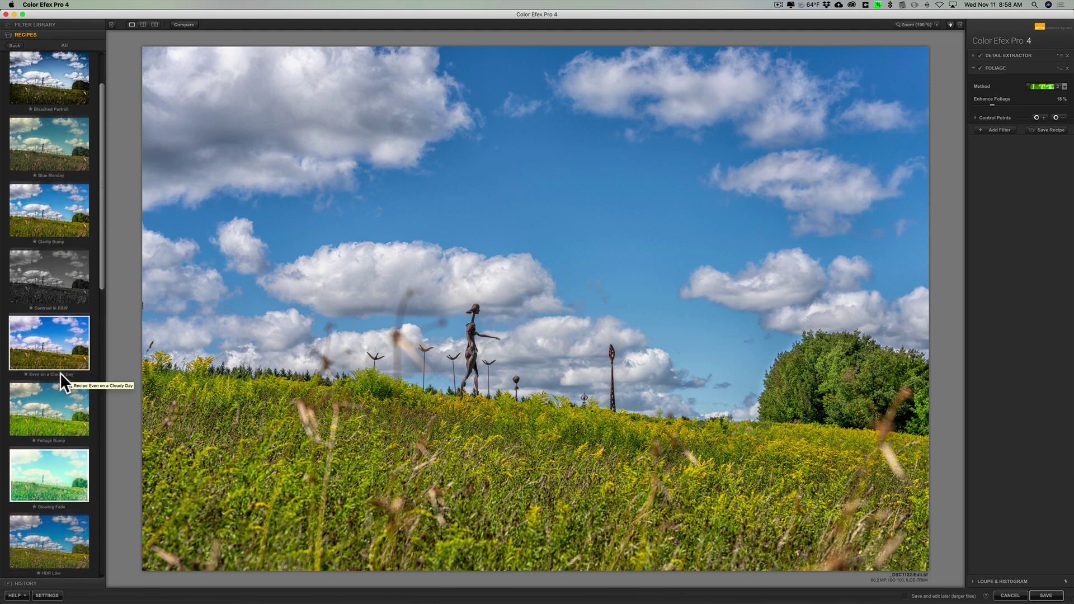
{"action": "scroll", "coordinate": [59, 373], "scroll_direction": "down", "scroll_amount": 1}
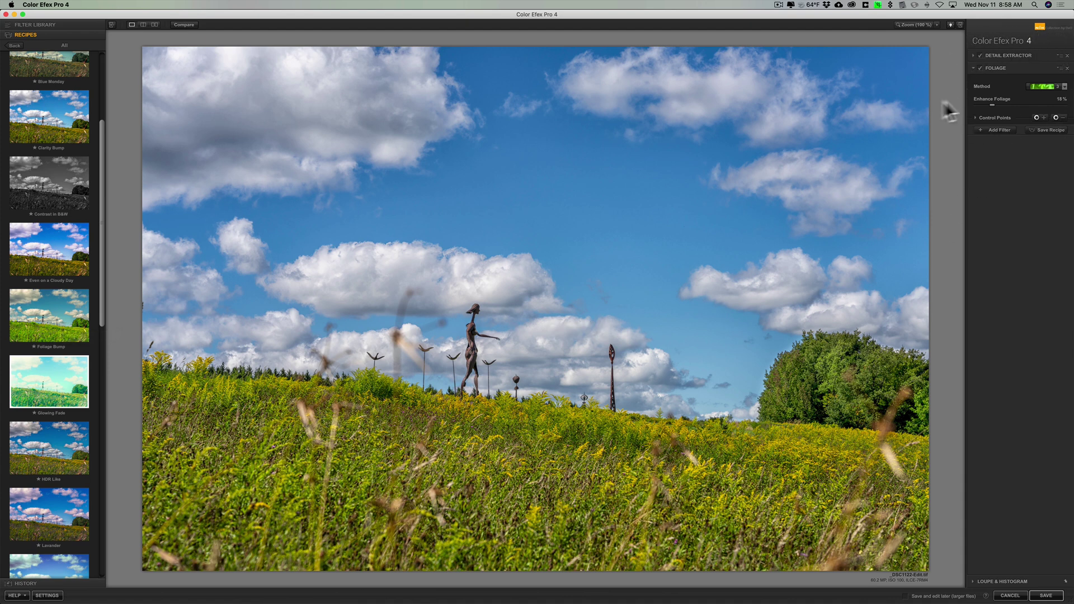
Step: Try the Foliage Bump, HDR Like and Lavender recipes, then apply Purple Film
{"action": "left_click", "coordinate": [46, 311]}
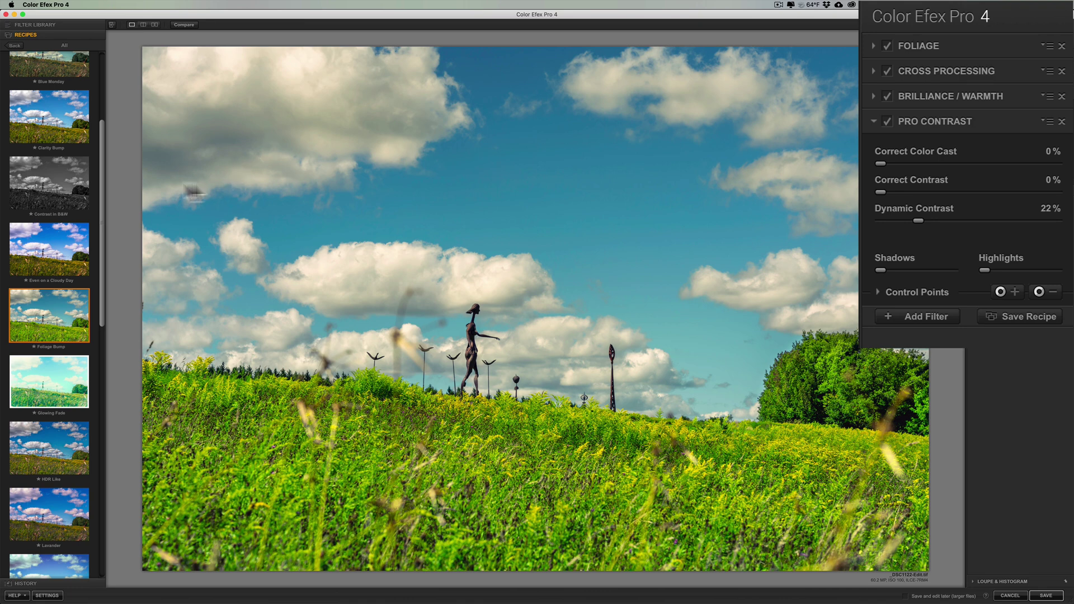
{"action": "scroll", "coordinate": [55, 203], "scroll_direction": "down", "scroll_amount": 10}
{"action": "scroll", "coordinate": [56, 200], "scroll_direction": "up", "scroll_amount": 5}
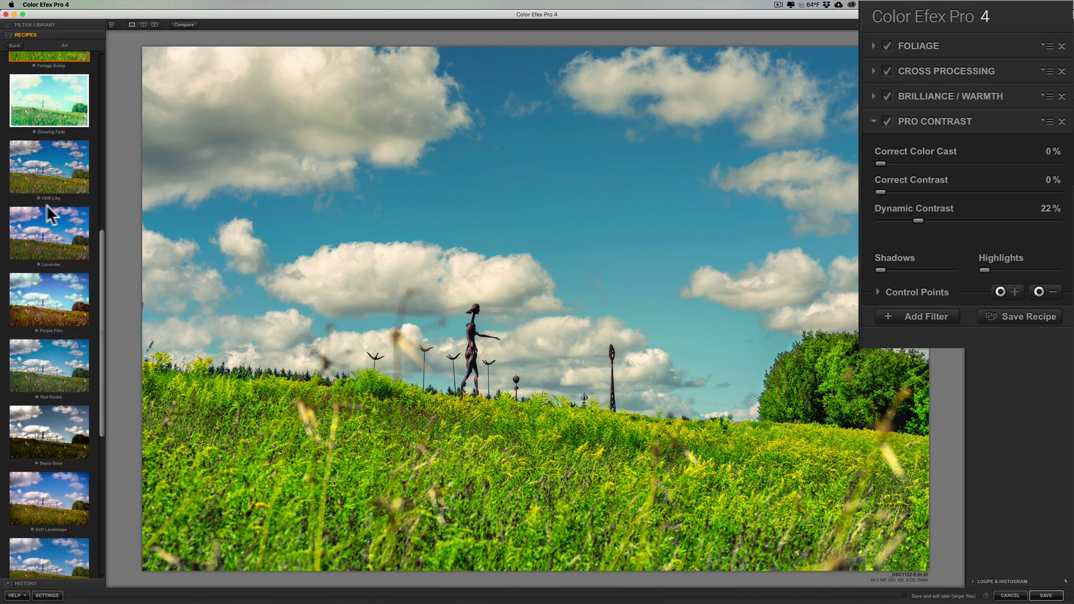
{"action": "left_click", "coordinate": [49, 173]}
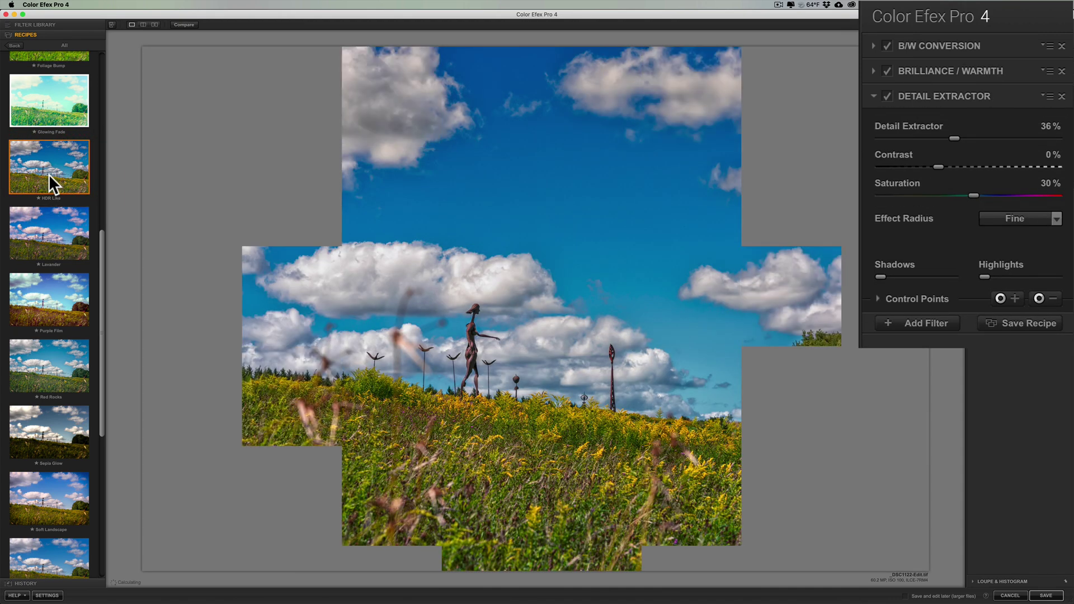
{"action": "scroll", "coordinate": [49, 174], "scroll_direction": "down", "scroll_amount": 2}
{"action": "left_click", "coordinate": [50, 182]}
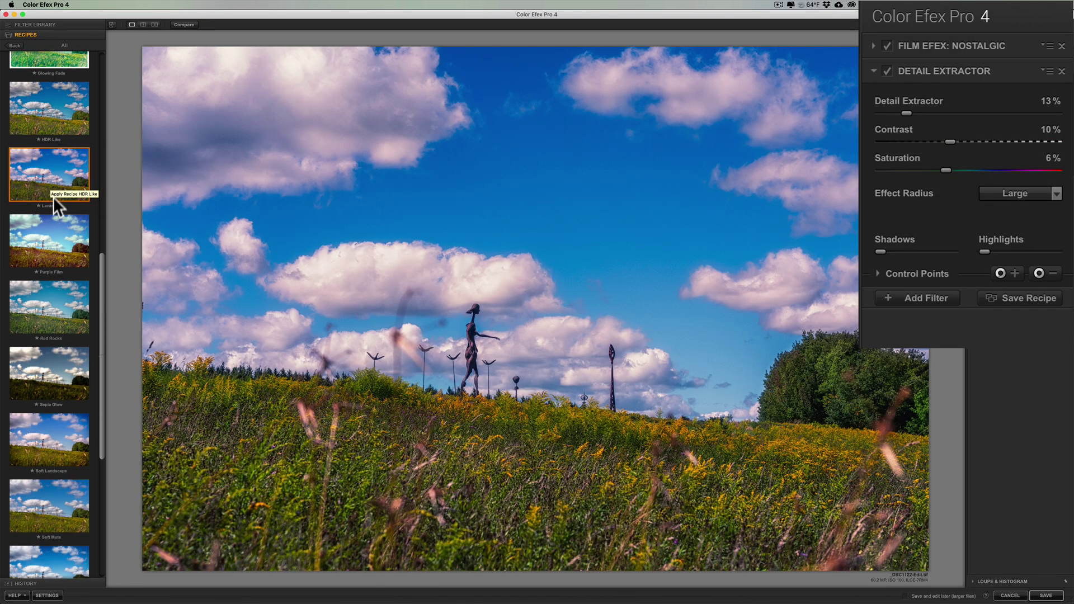
{"action": "left_click", "coordinate": [55, 241]}
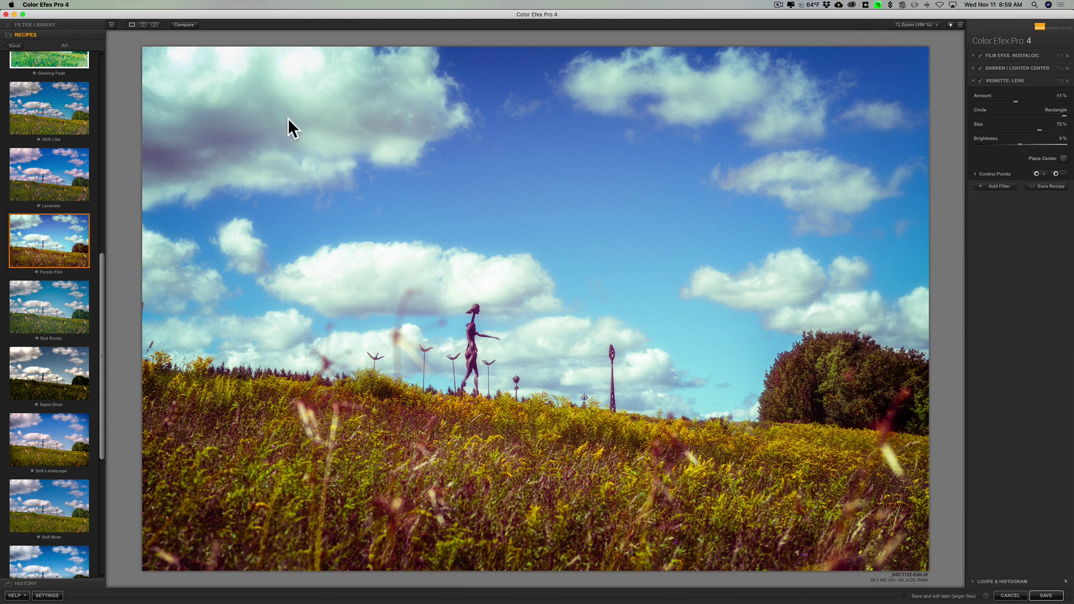
Step: Return to the Filter Library and save the Purple Film result back to Lightroom
{"action": "left_click", "coordinate": [24, 21]}
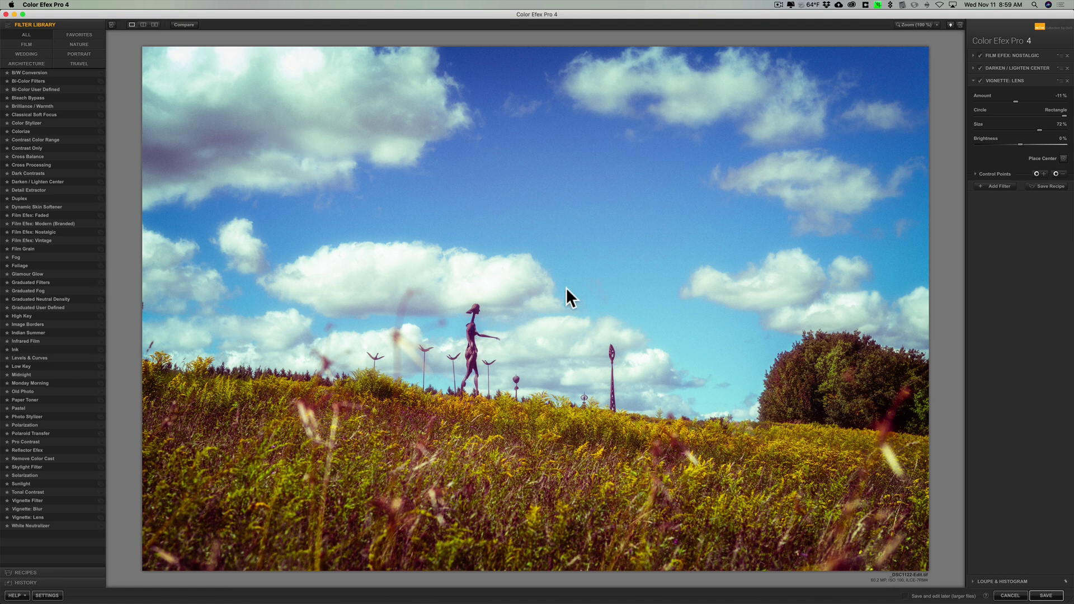
{"action": "left_click", "coordinate": [1046, 595]}
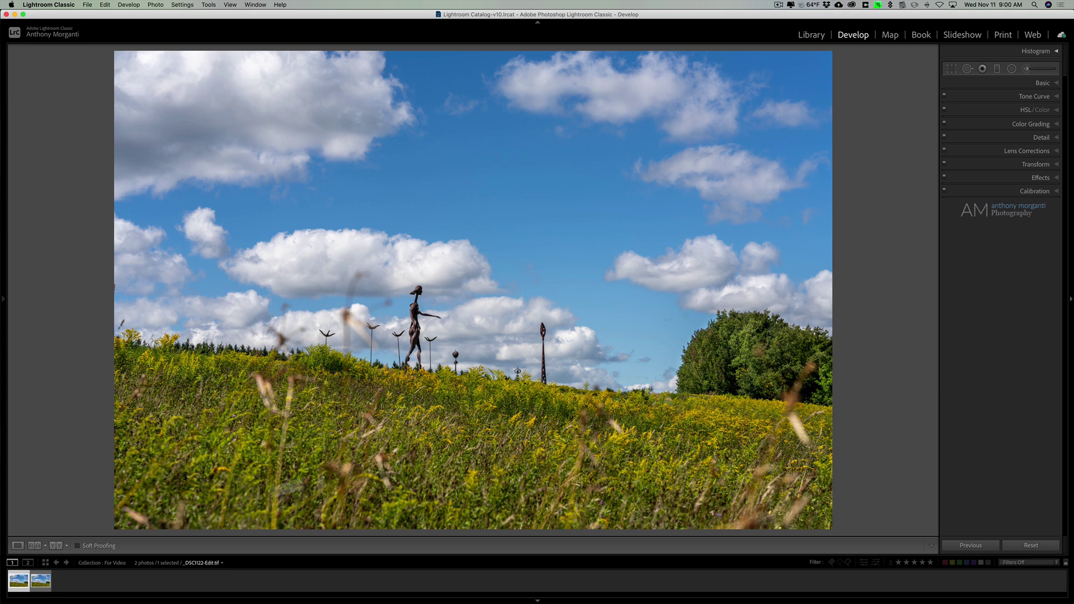
Step: Switch between the raw original and edited TIFF thumbnails, then enlarge the filmstrip
{"action": "left_click", "coordinate": [39, 583]}
{"action": "left_click", "coordinate": [22, 582]}
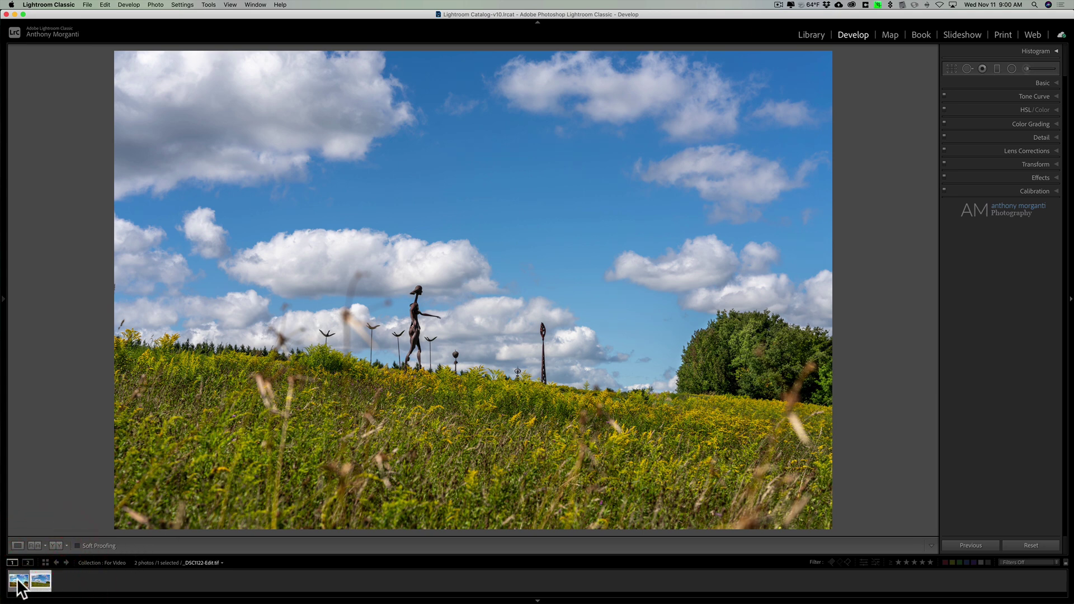
{"action": "left_click", "coordinate": [19, 581]}
{"action": "left_click", "coordinate": [40, 581]}
{"action": "left_click", "coordinate": [20, 583]}
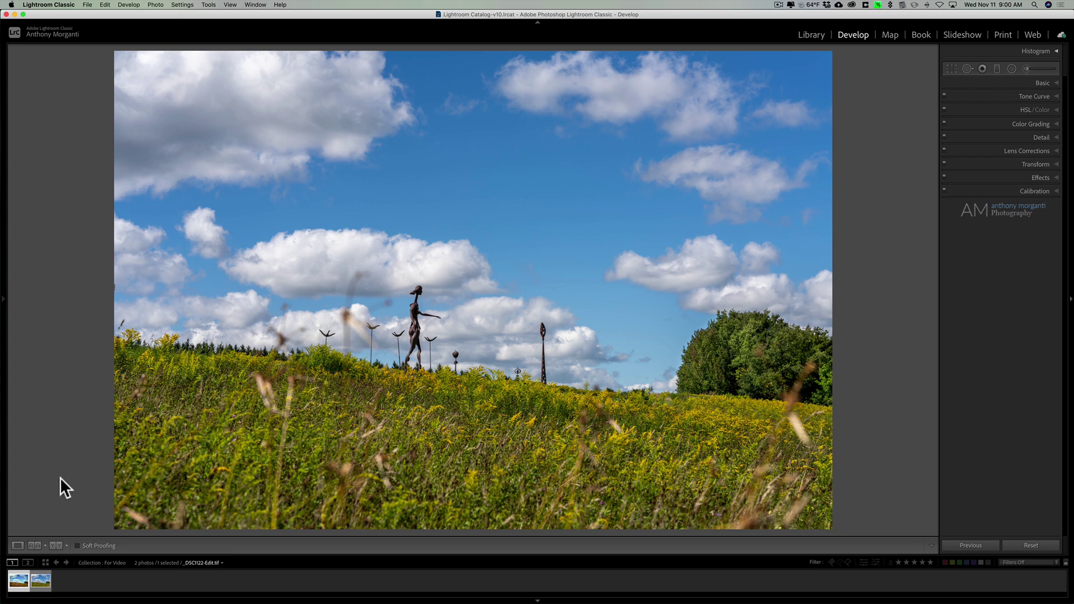
{"action": "left_click_drag", "start_coordinate": [116, 554], "coordinate": [120, 509]}
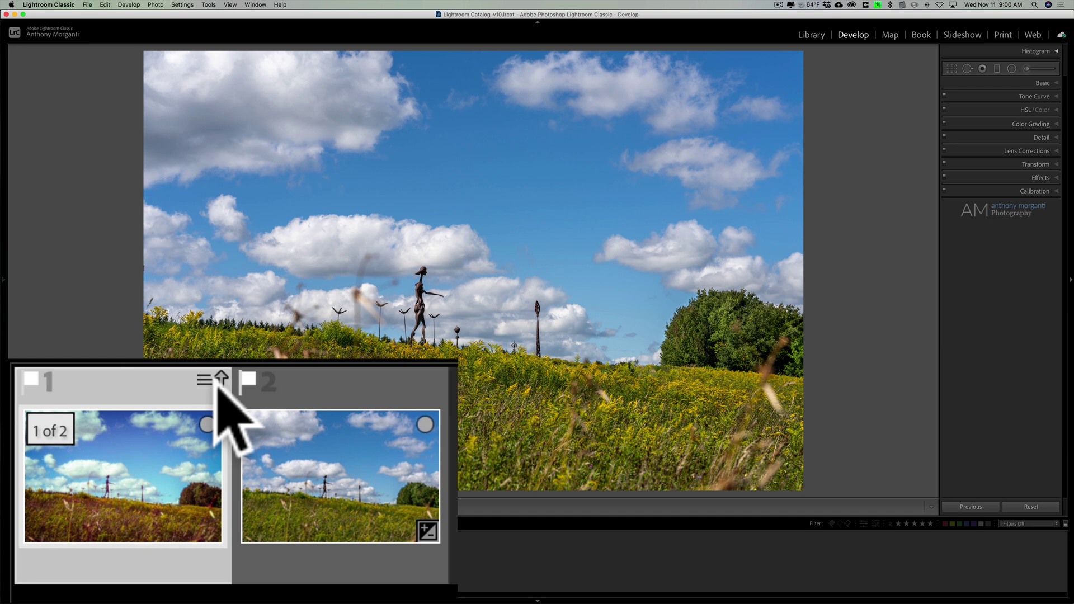
{"action": "mouse_move", "coordinate": [217, 386]}
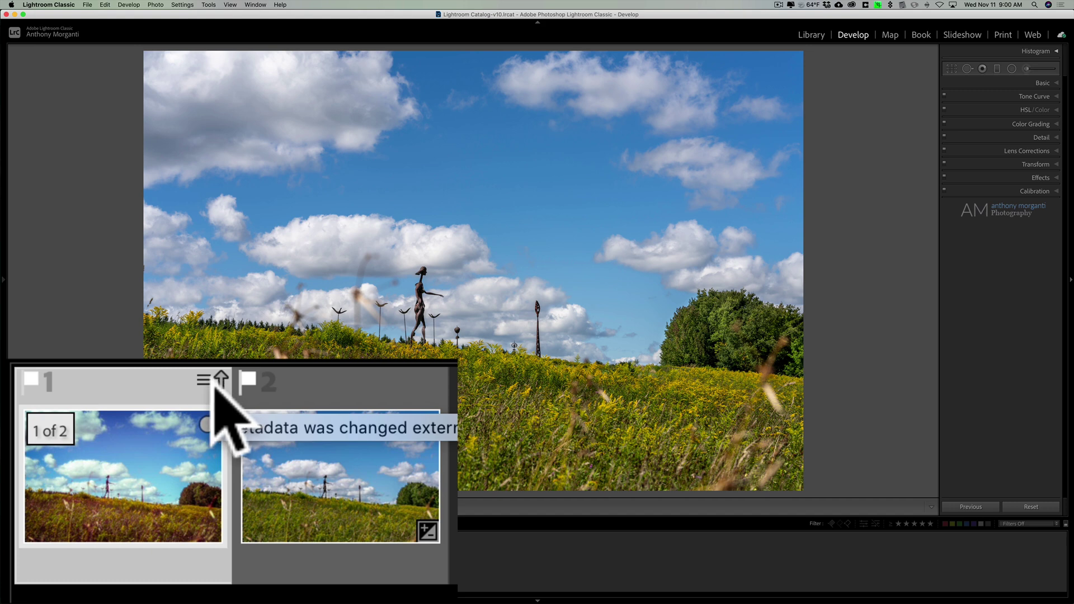
Step: Resolve the TIFF thumbnail's metadata warning by choosing Import Settings from Disk
{"action": "left_click", "coordinate": [63, 535]}
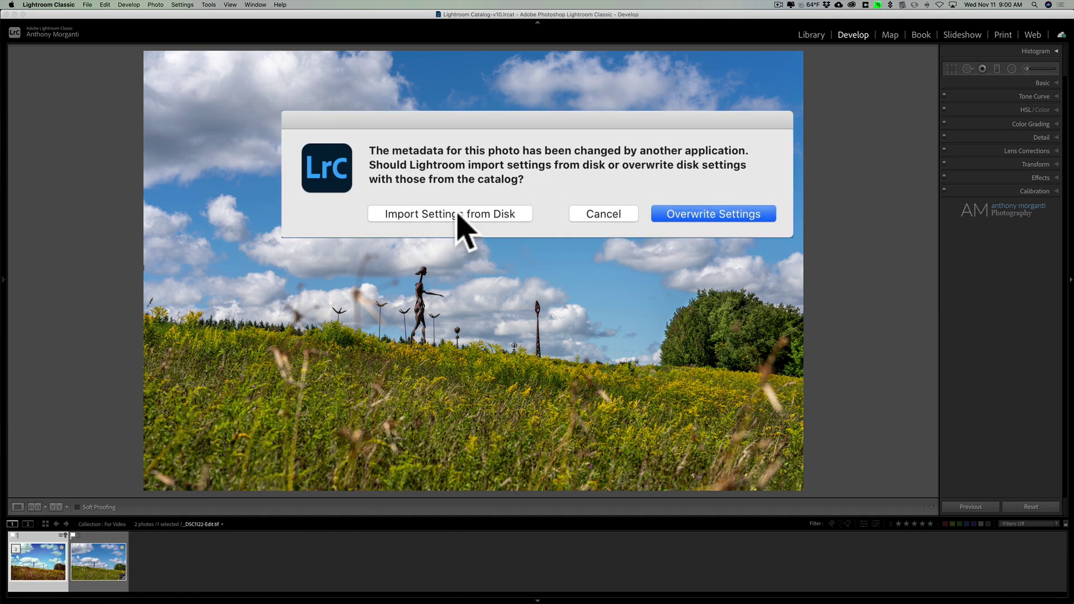
{"action": "left_click", "coordinate": [458, 214]}
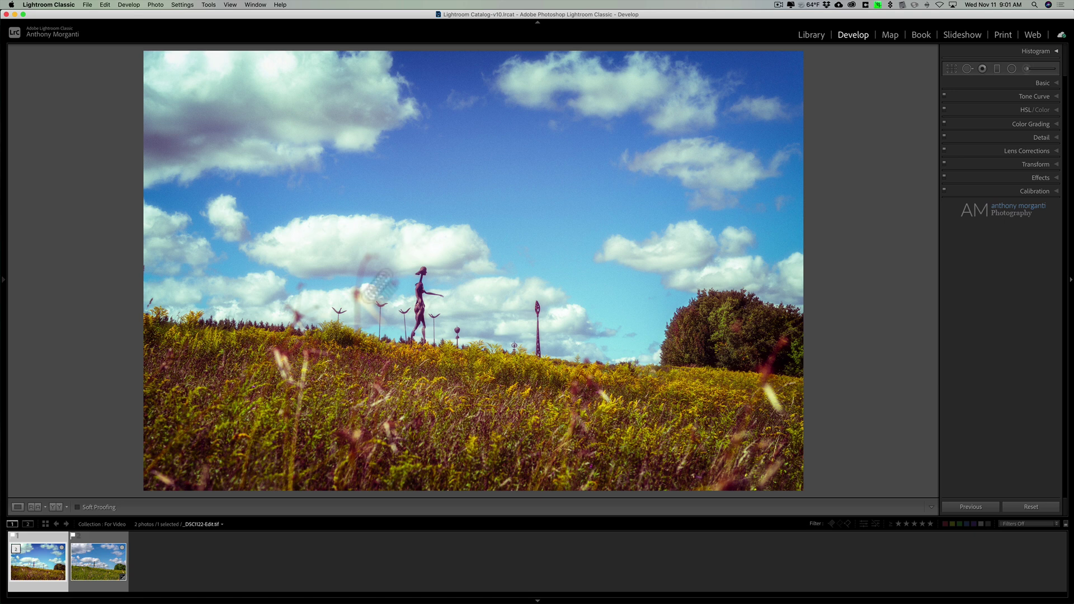
Step: Select the raw original, expand the Basic panel, and switch between the two thumbnails
{"action": "left_click", "coordinate": [91, 570]}
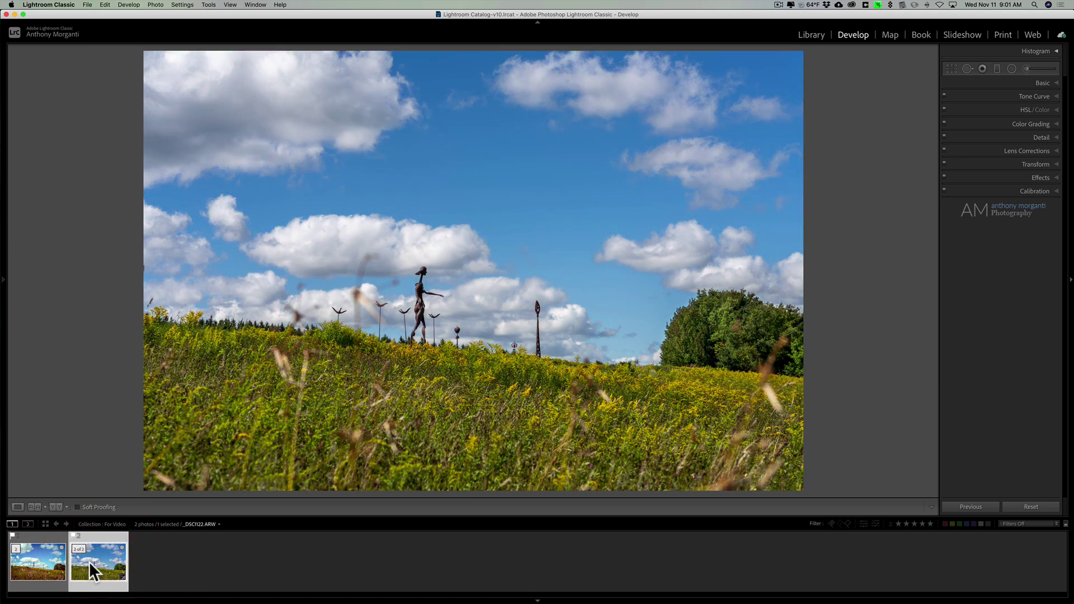
{"action": "left_click", "coordinate": [1035, 84]}
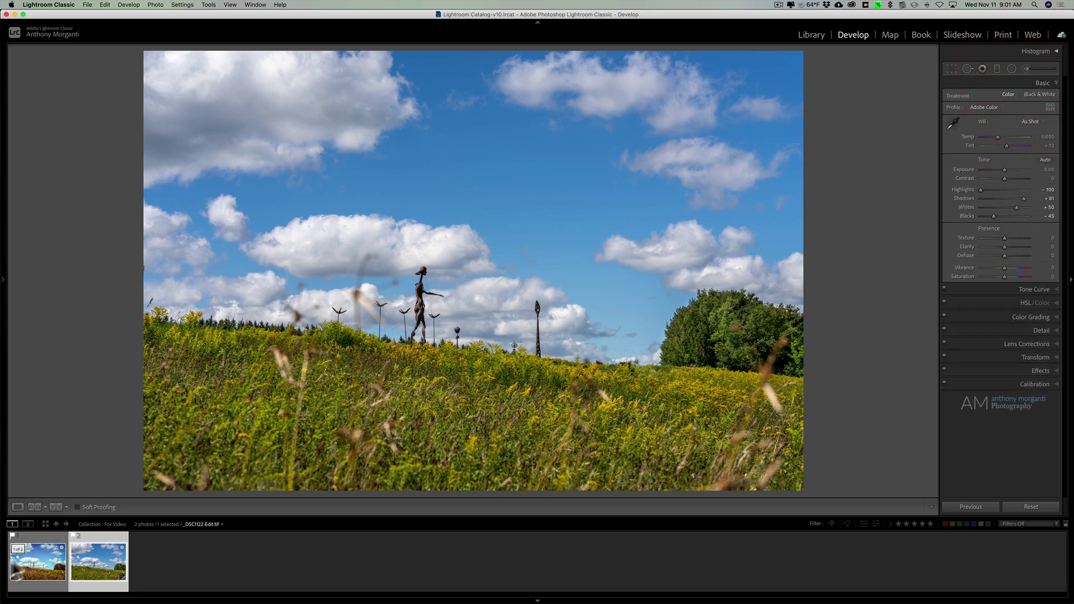
{"action": "left_click", "coordinate": [97, 562]}
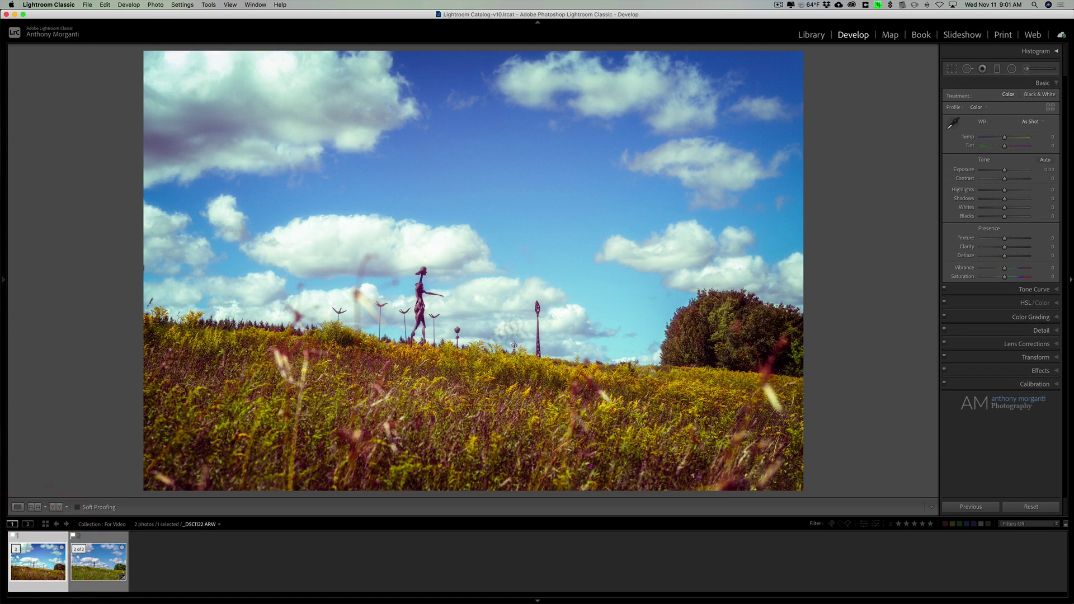